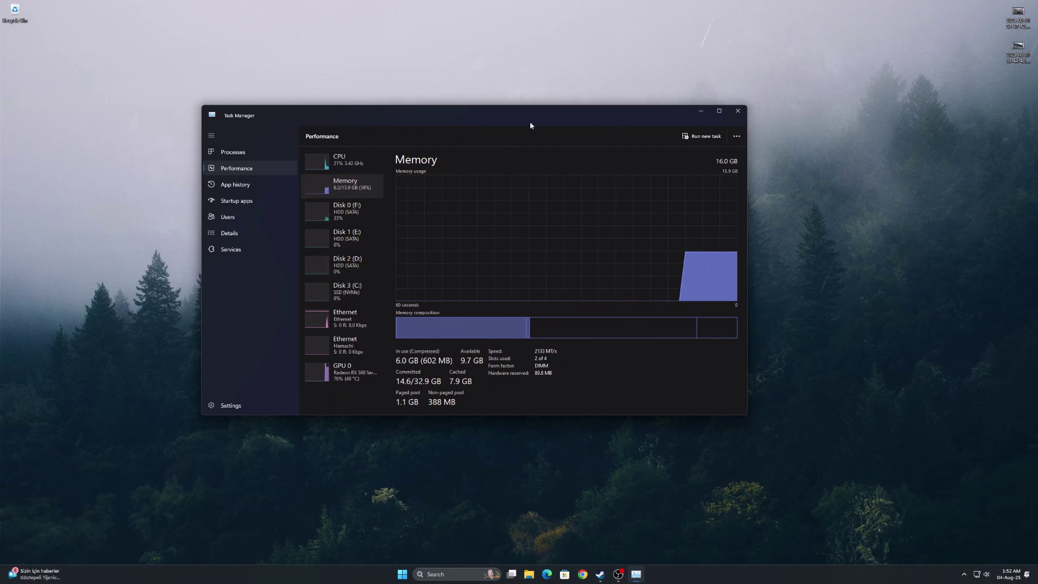
- Check that Task Manager's Memory page reports 16 GB at 2133 MT/s, then close it
{"action": "left_click_drag", "start_coordinate": [518, 120], "coordinate": [565, 117]}
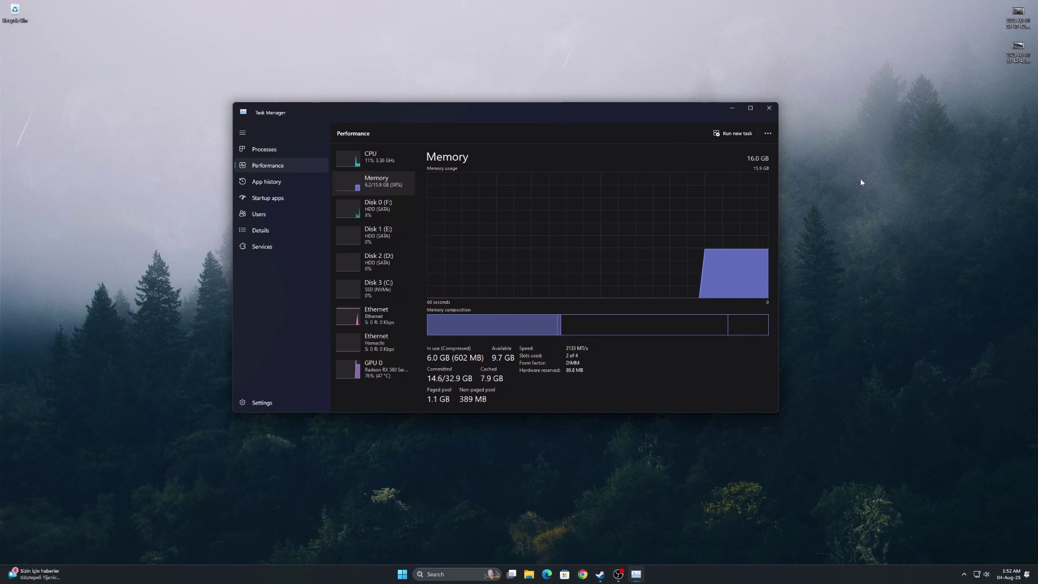
{"action": "left_click", "coordinate": [900, 193]}
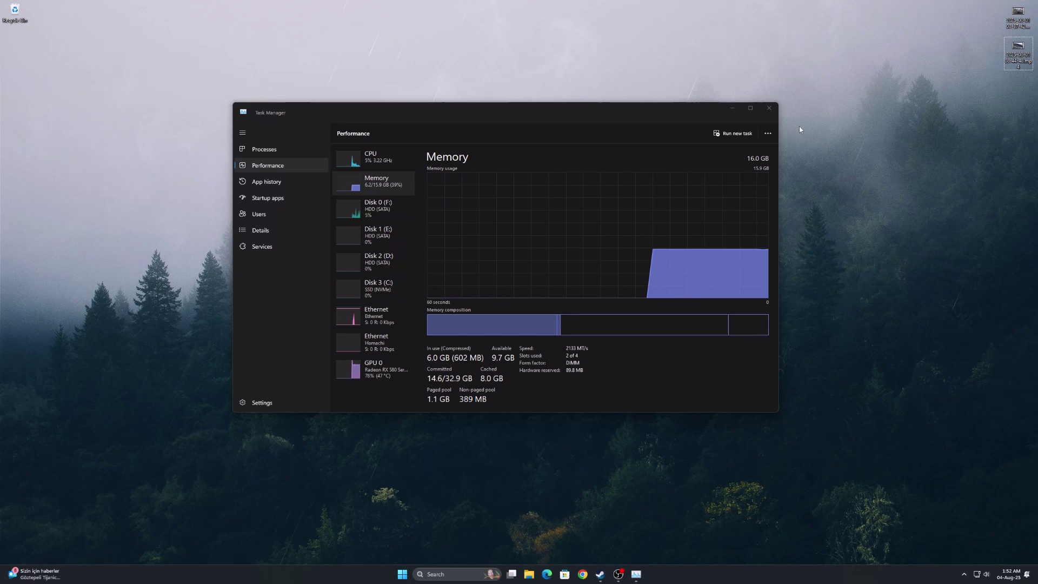
- Restart Windows 11 from the Start menu power options to boot into the BIOS
{"action": "left_click", "coordinate": [771, 109]}
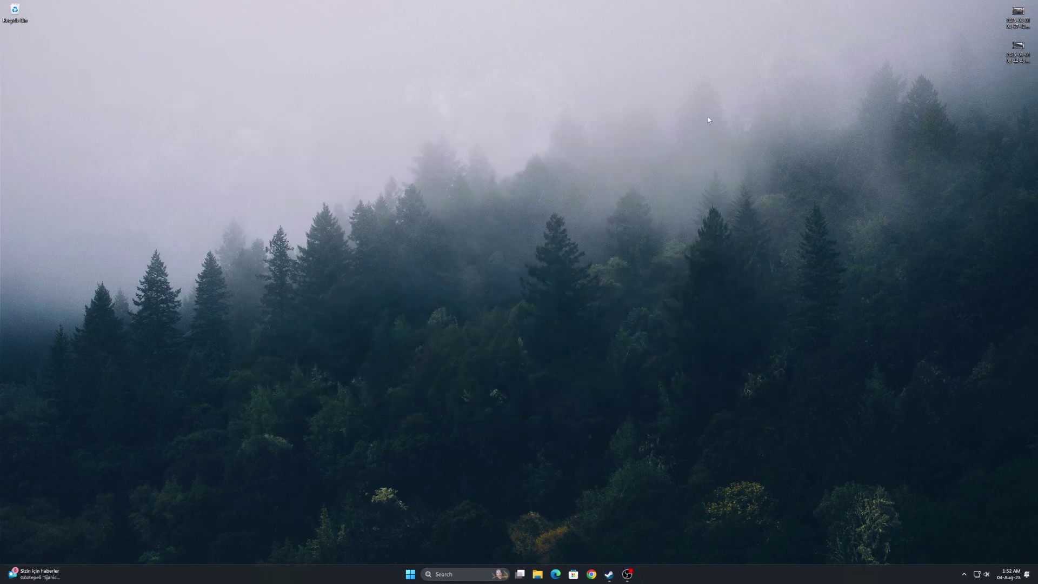
{"action": "left_click", "coordinate": [412, 573]}
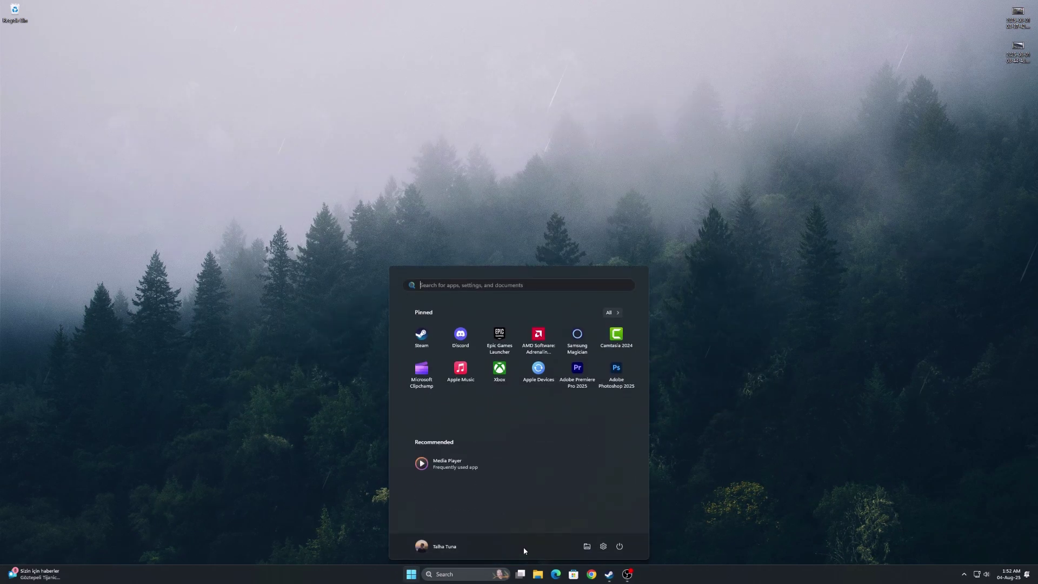
{"action": "left_click", "coordinate": [620, 547]}
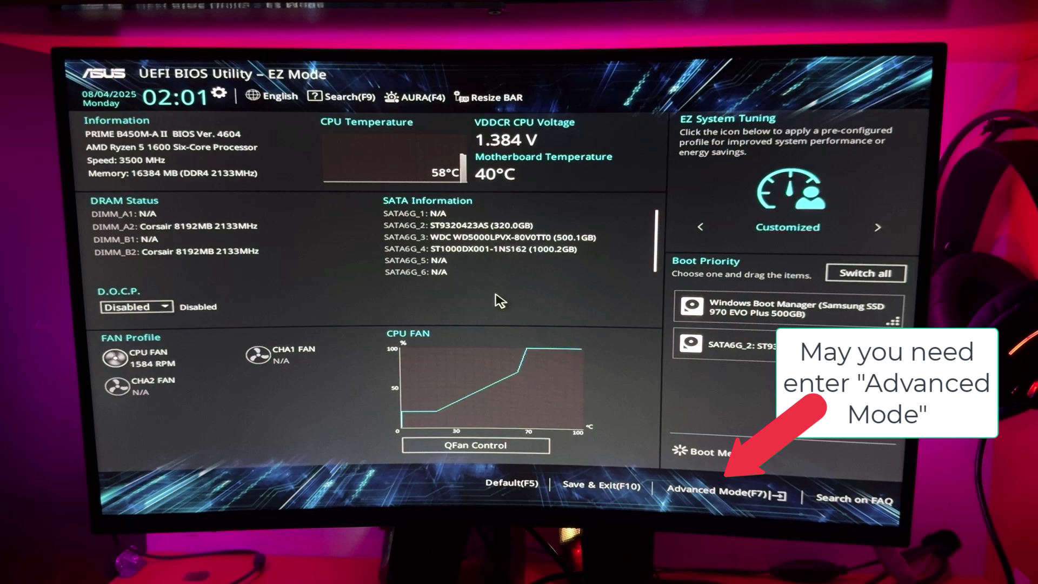
- In Advanced Mode, set Ai Tweaker's Memory Frequency to DDR4-3200MHz
{"action": "key", "text": "F7"}
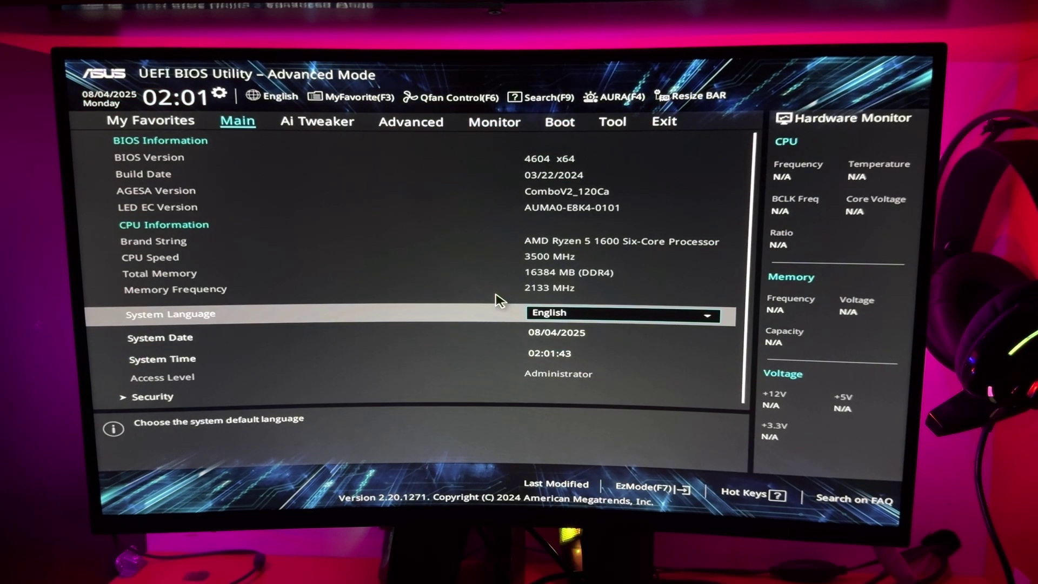
{"action": "key", "text": "Right"}
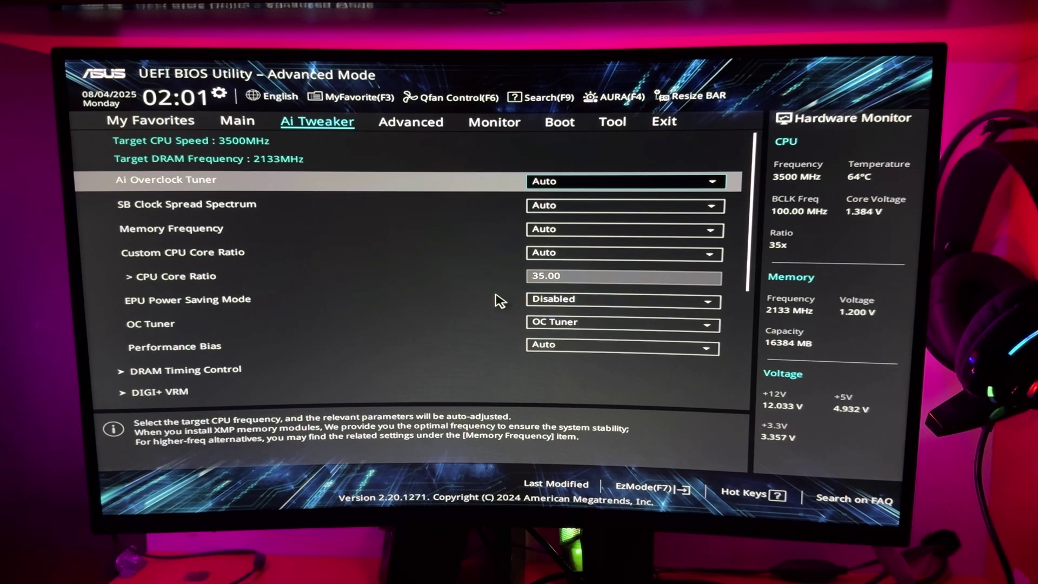
{"action": "key", "text": "Down"}
{"action": "key", "text": "Down"}
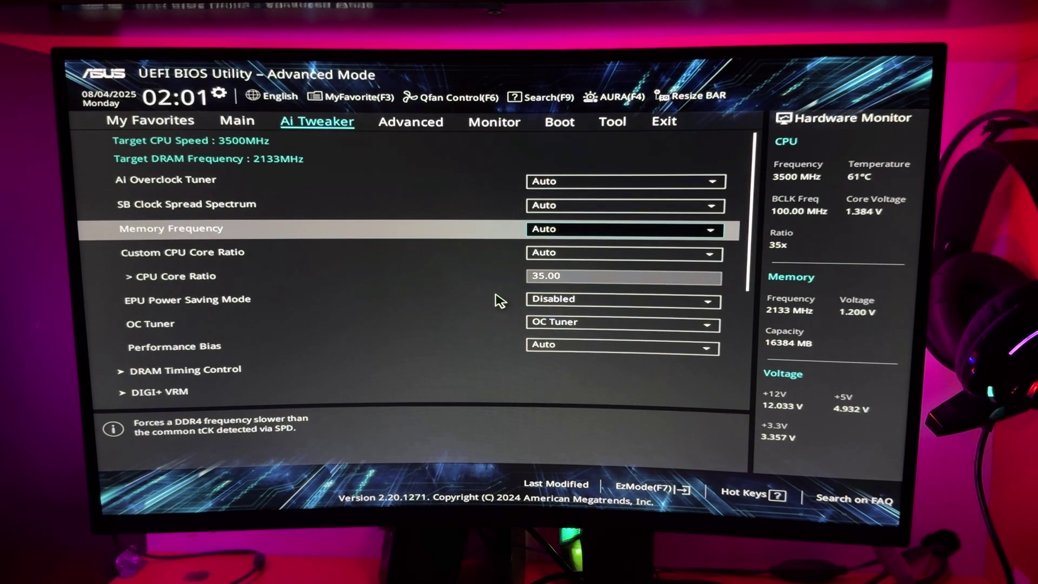
{"action": "key", "text": "Return"}
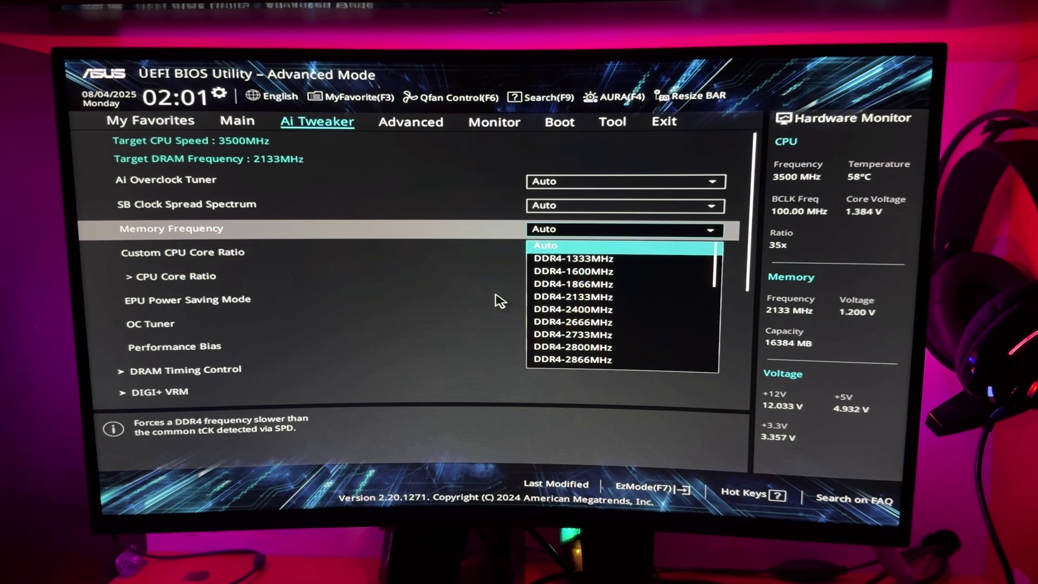
{"action": "key", "text": "Down"}
{"action": "key", "text": "Down"}
{"action": "key", "text": "Down"}
{"action": "key", "text": "Down"}
{"action": "key", "text": "Down"}
{"action": "key", "text": "Down"}
{"action": "key", "text": "Down"}
{"action": "key", "text": "Down"}
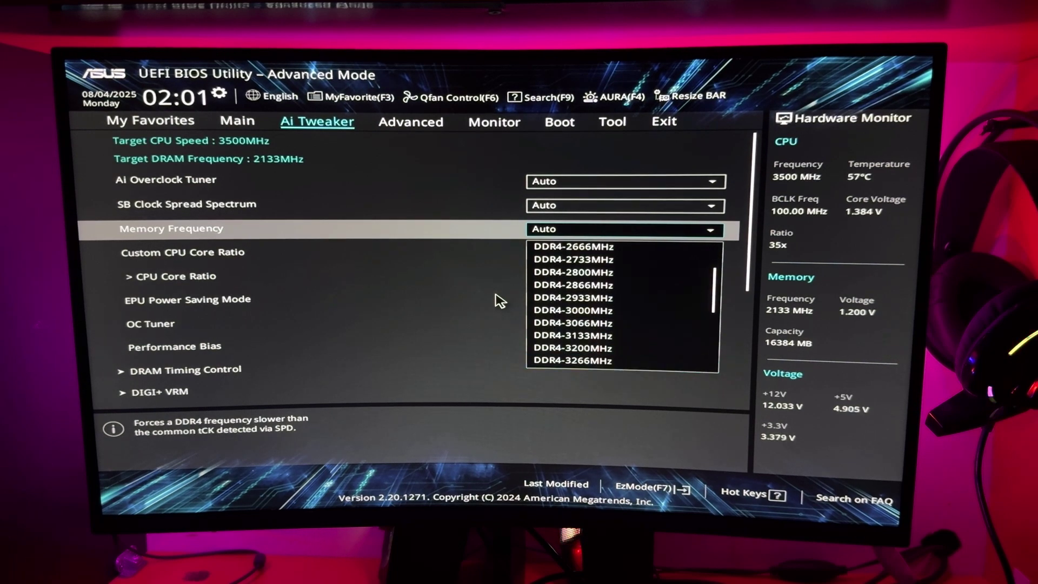
{"action": "key", "text": "Down"}
{"action": "key", "text": "Up"}
{"action": "key", "text": "Up"}
{"action": "key", "text": "Return"}
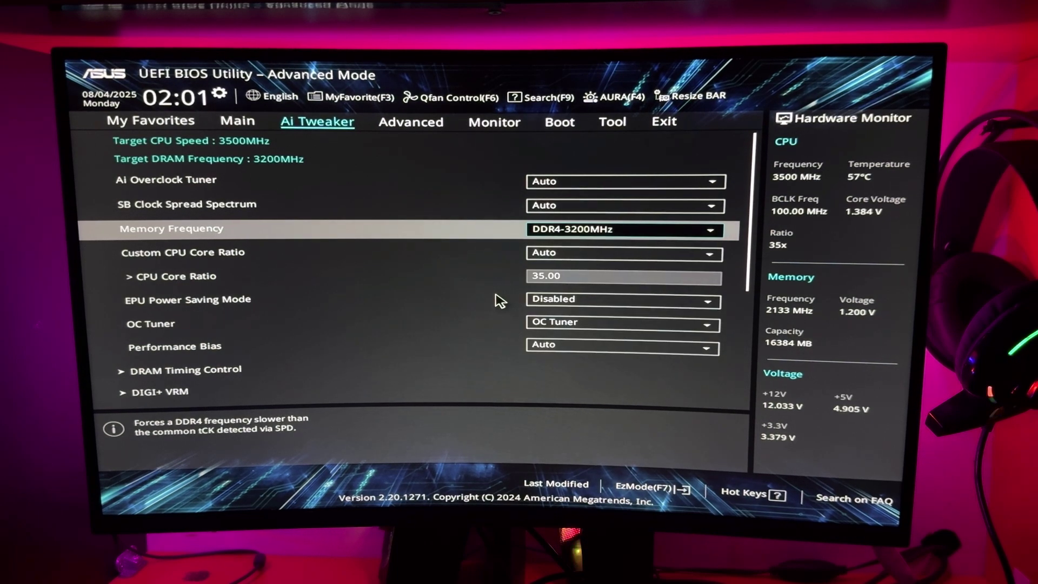
{"action": "key", "text": "Down"}
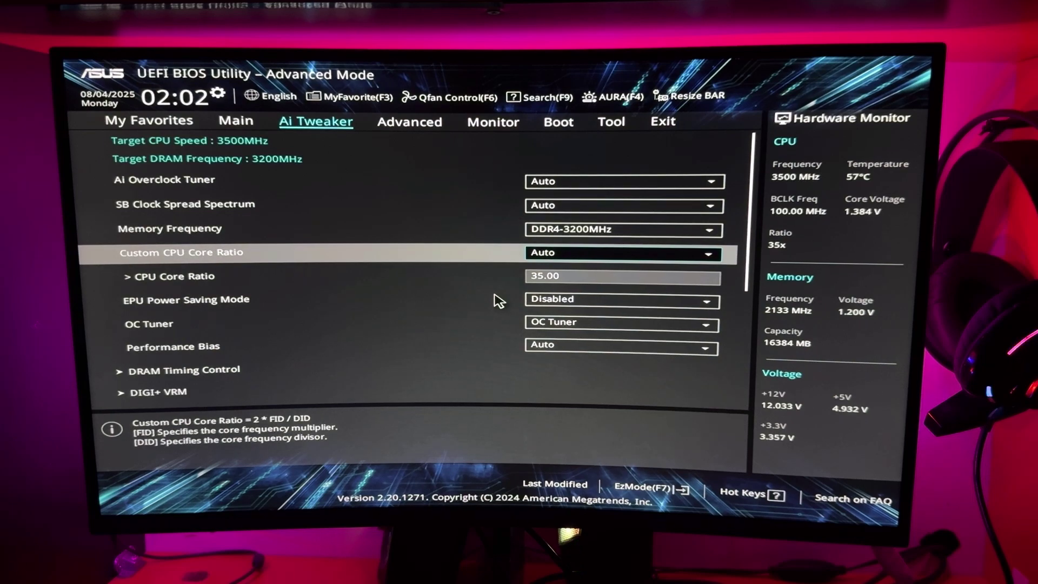
{"action": "key", "text": "Right"}
{"action": "key", "text": "Right"}
{"action": "key", "text": "Right"}
{"action": "key", "text": "Right"}
{"action": "key", "text": "Right"}
{"action": "key", "text": "Right"}
- Save the DDR4-3200MHz setting with Save Changes & Reset from the Exit menu
{"action": "key", "text": "Left"}
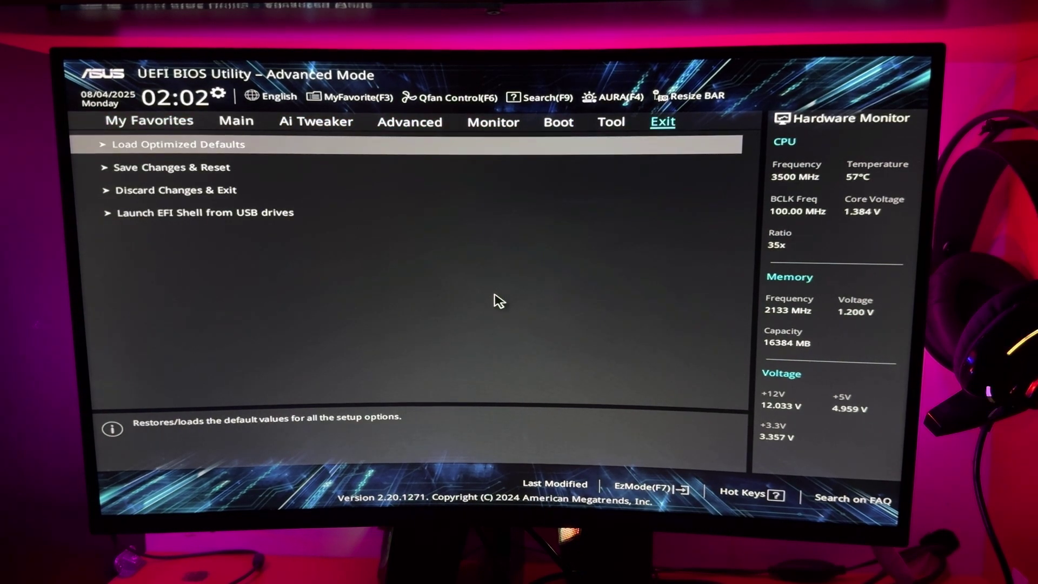
{"action": "key", "text": "Down"}
{"action": "key", "text": "Return"}
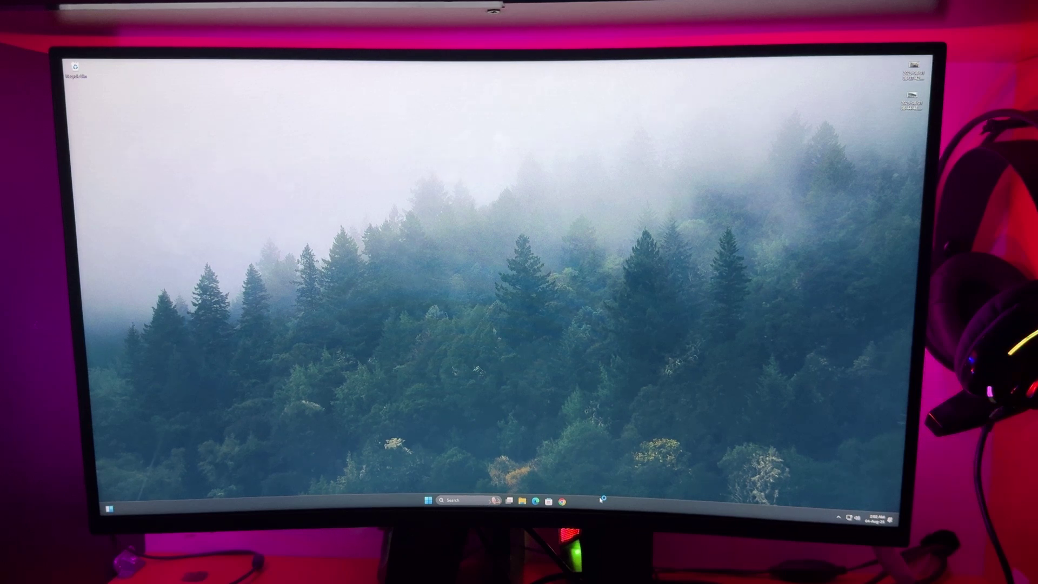
- Reopen Task Manager from the taskbar and view the Memory page showing 3200 MT/s
{"action": "right_click", "coordinate": [602, 498]}
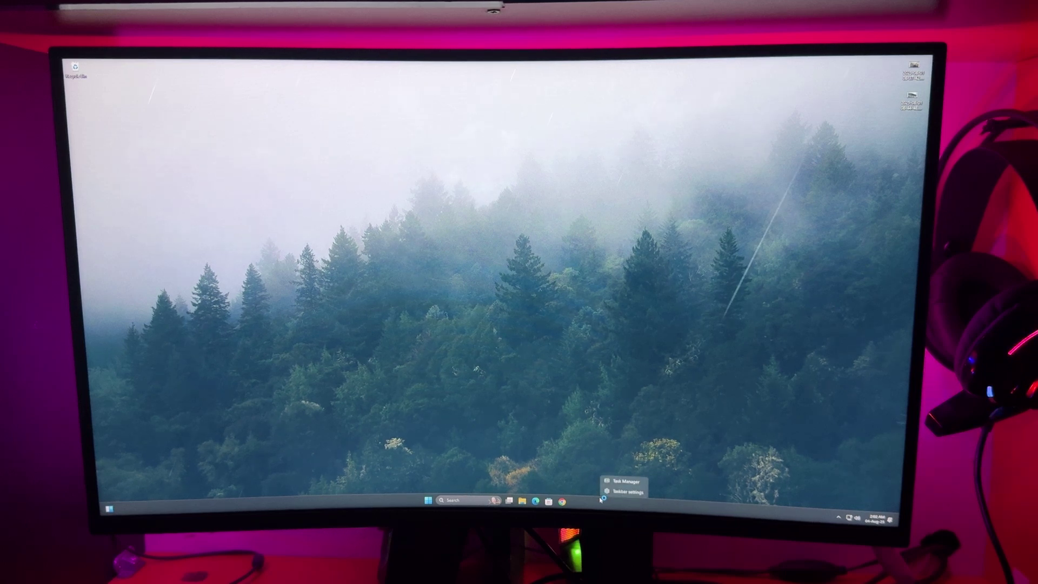
{"action": "left_click", "coordinate": [629, 482]}
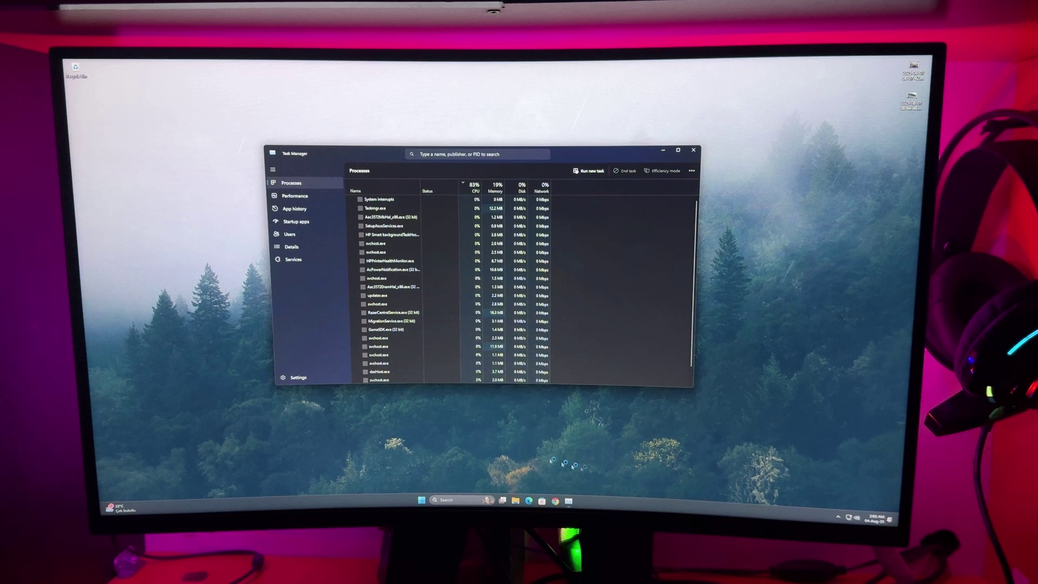
{"action": "left_click", "coordinate": [301, 196]}
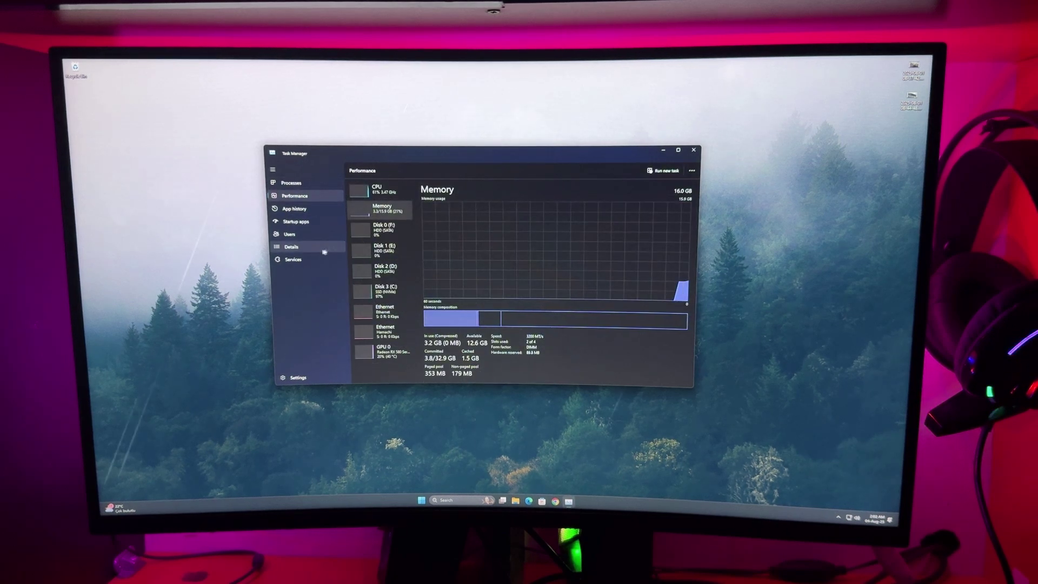